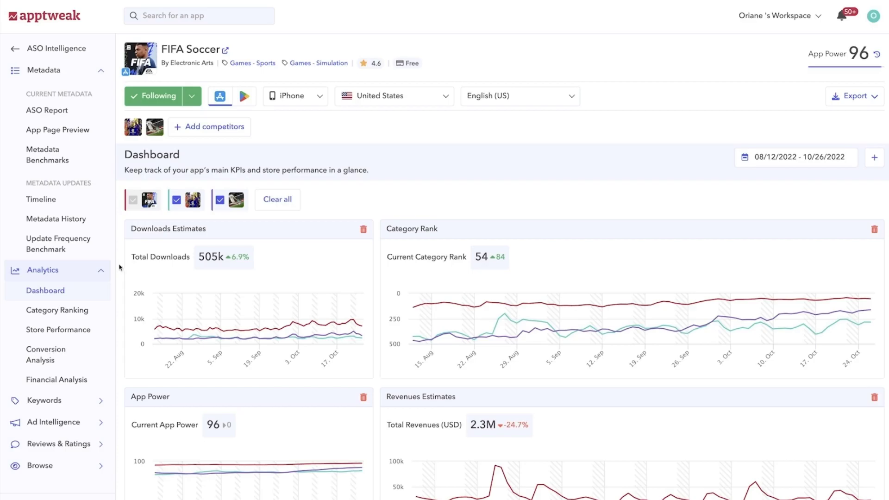
- Open FIFA Soccer's Category Ranking, keeping the Games category and a target rank of 10
click(106, 314)
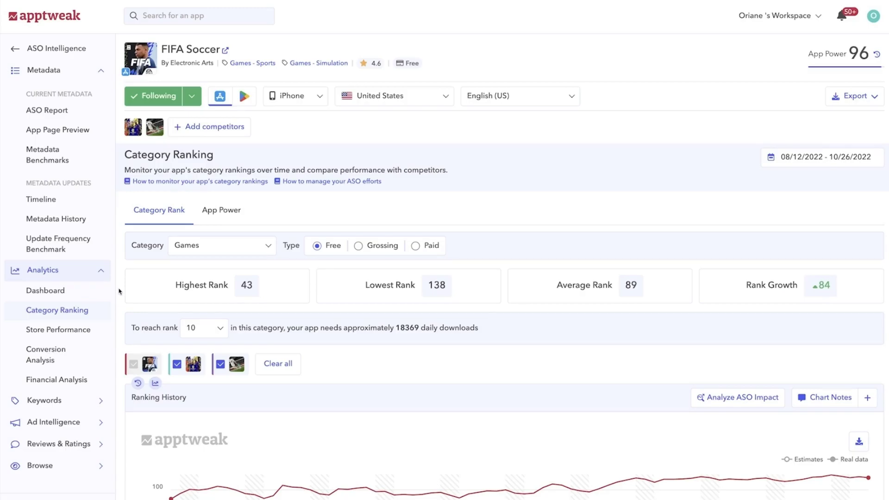
click(268, 254)
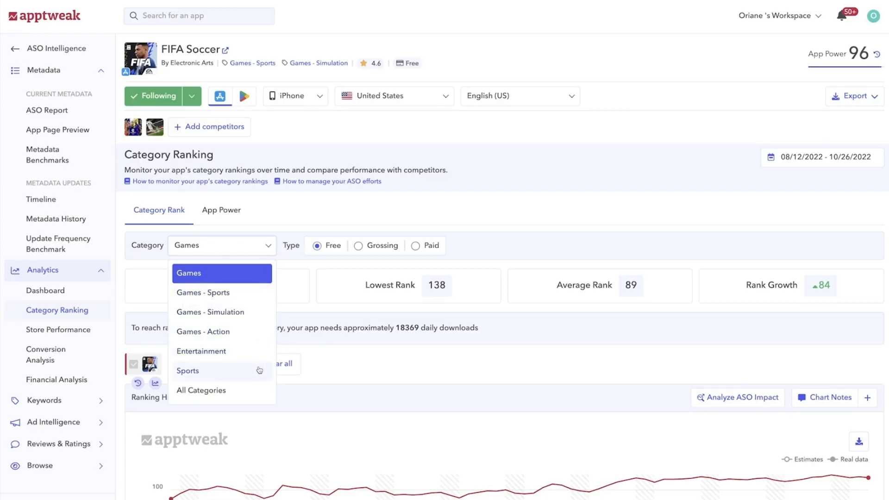
click(268, 254)
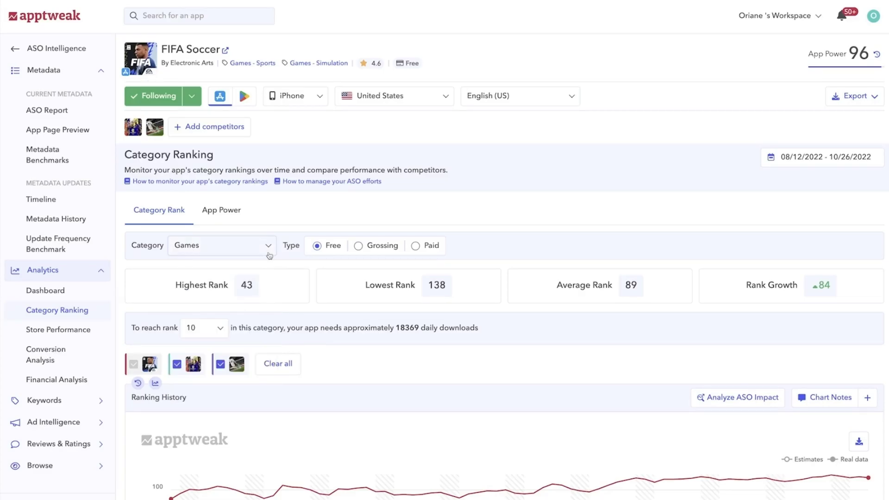
scroll(121, 271, down, 2)
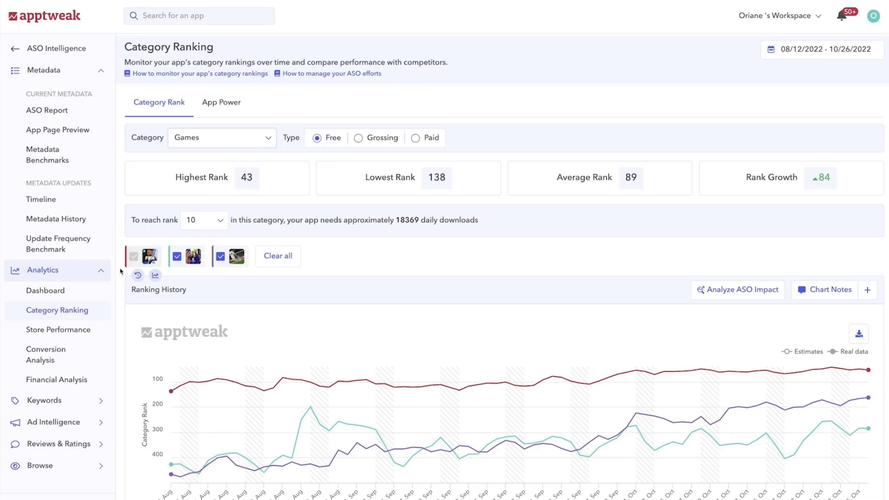
click(221, 227)
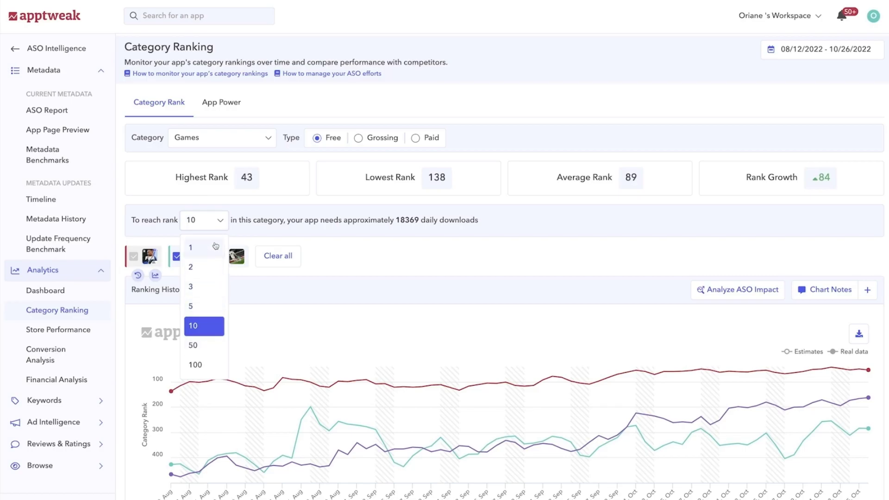
click(222, 227)
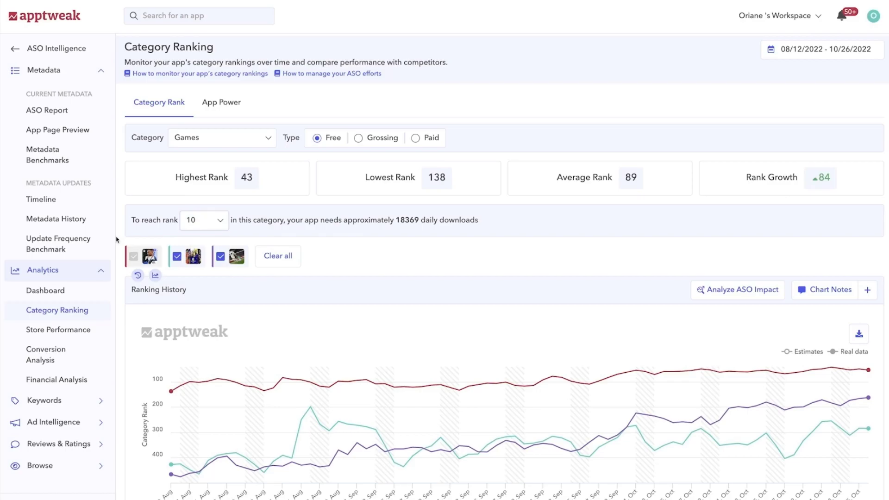
- Remove Soccer Super Star from the Ranking History chart
scroll(117, 239, down, 3)
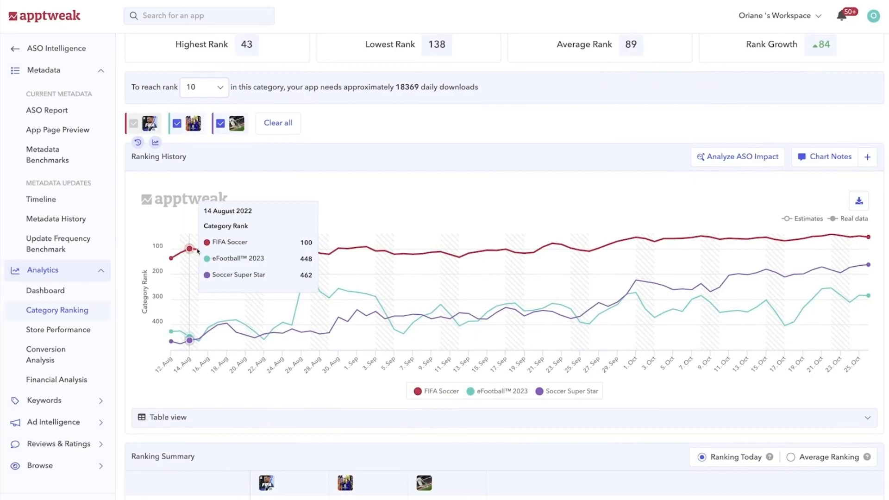
mouse_move(401, 250)
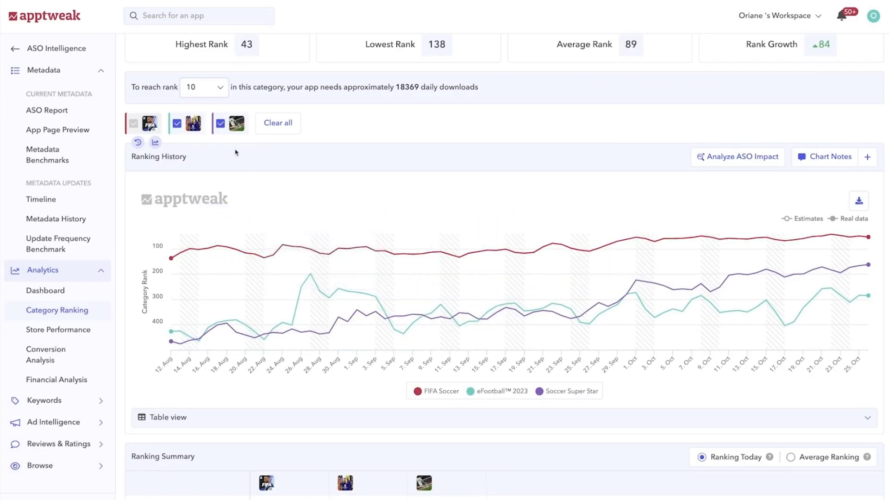
click(222, 125)
mouse_move(262, 255)
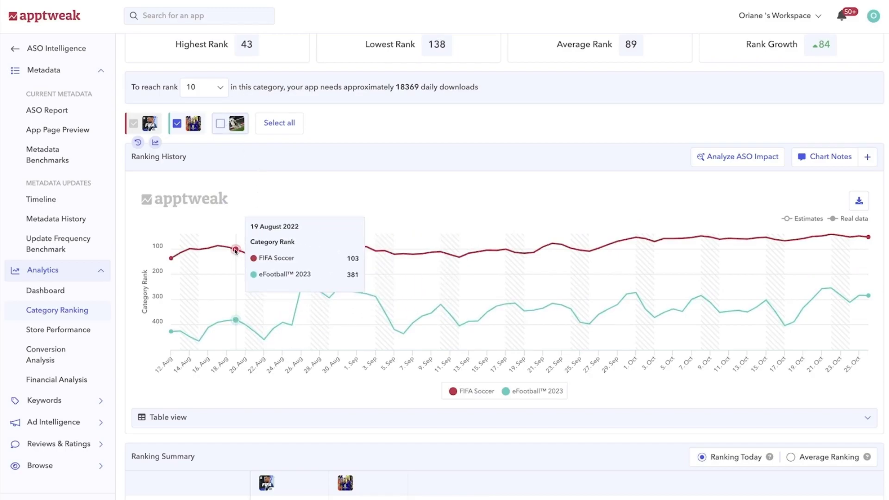
- Switch the Ranking Summary to Average Ranking, then back to Ranking Today
scroll(118, 260, down, 4)
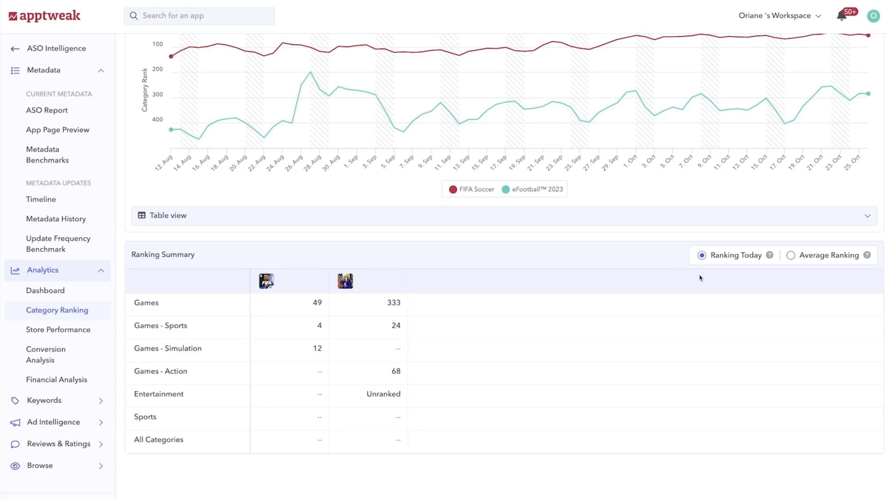
click(791, 257)
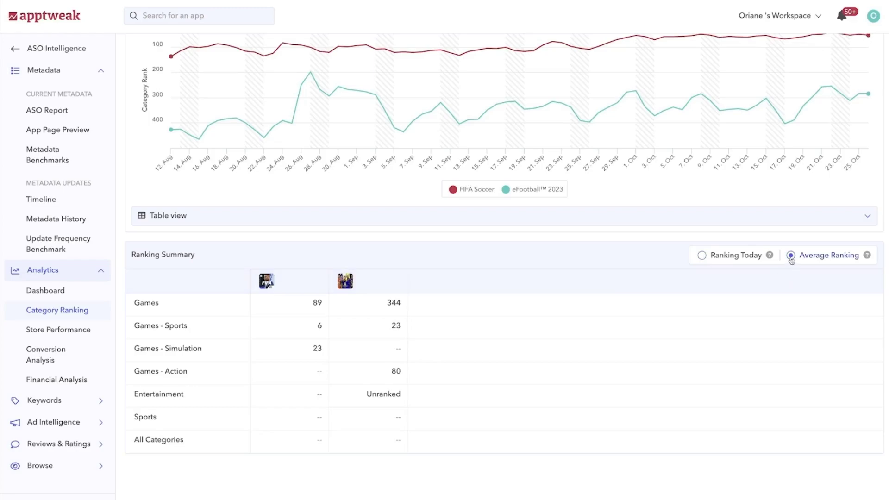
click(755, 260)
scroll(507, 251, up, 5)
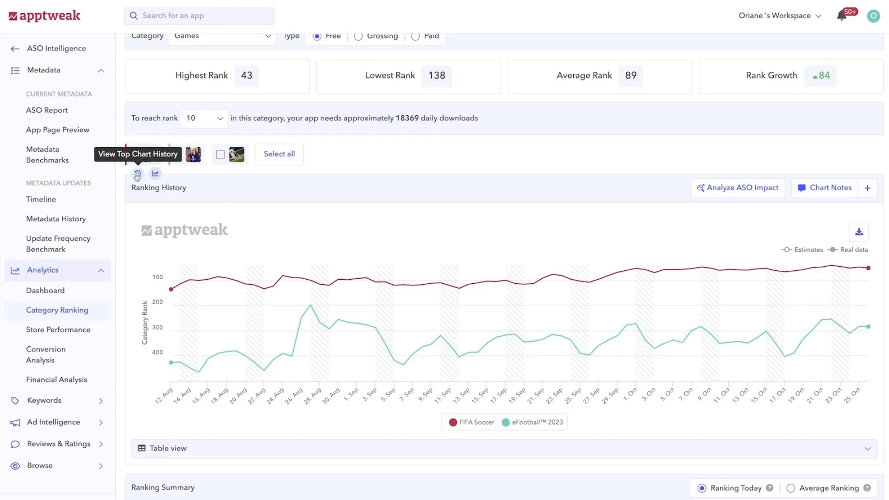
- Browse the daily top 10 Top Chart History, then close it
click(137, 175)
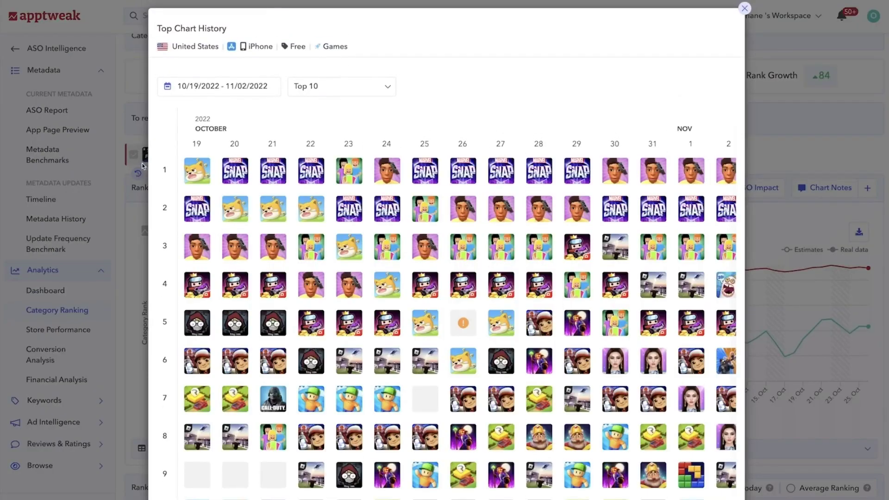
scroll(193, 215, down, 1)
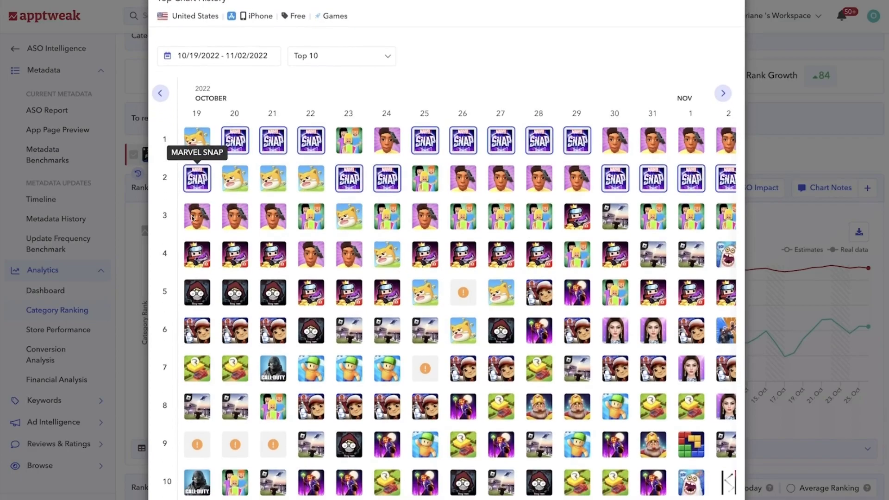
scroll(193, 217, up, 1)
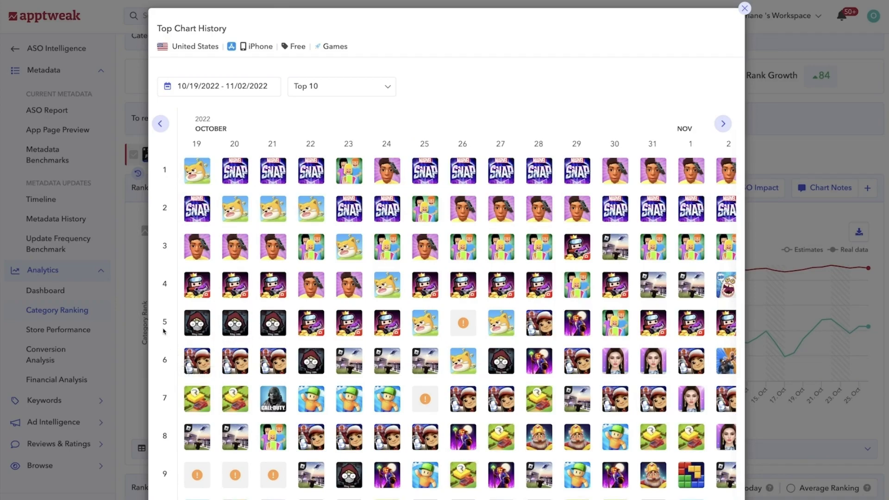
scroll(162, 328, down, 1)
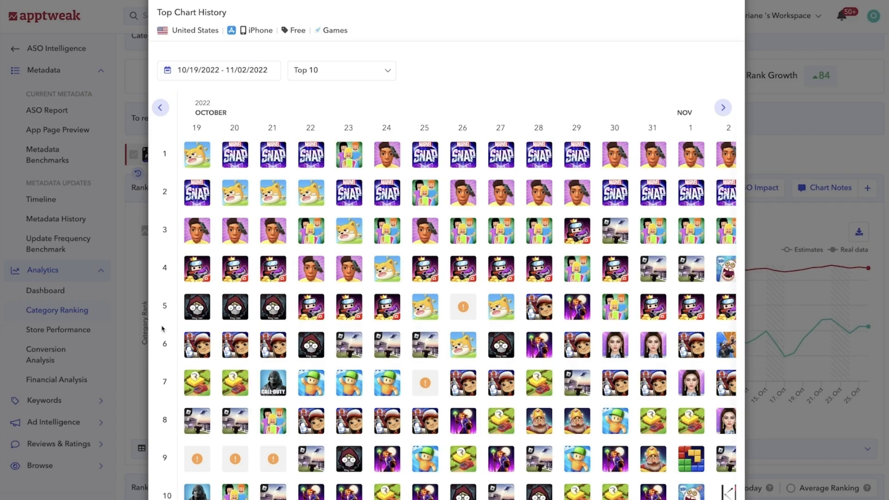
click(137, 319)
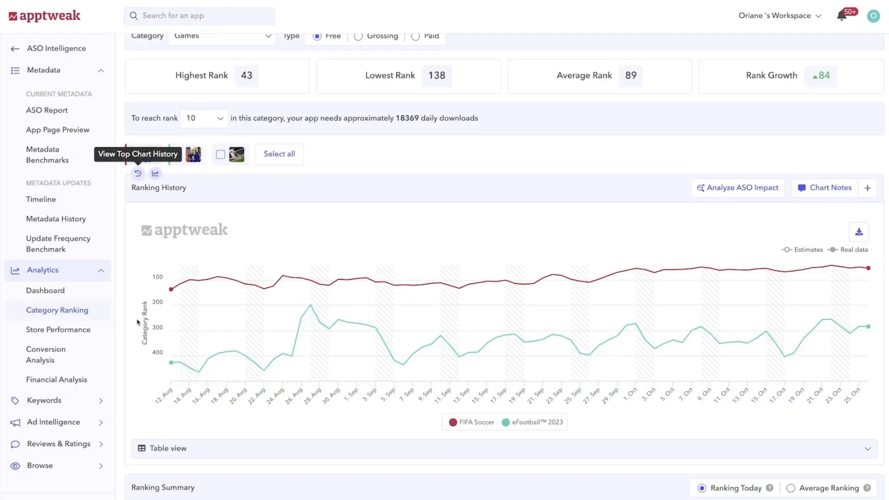
- View the Top Chart Trend of today's top 10 apps, then close it
click(155, 174)
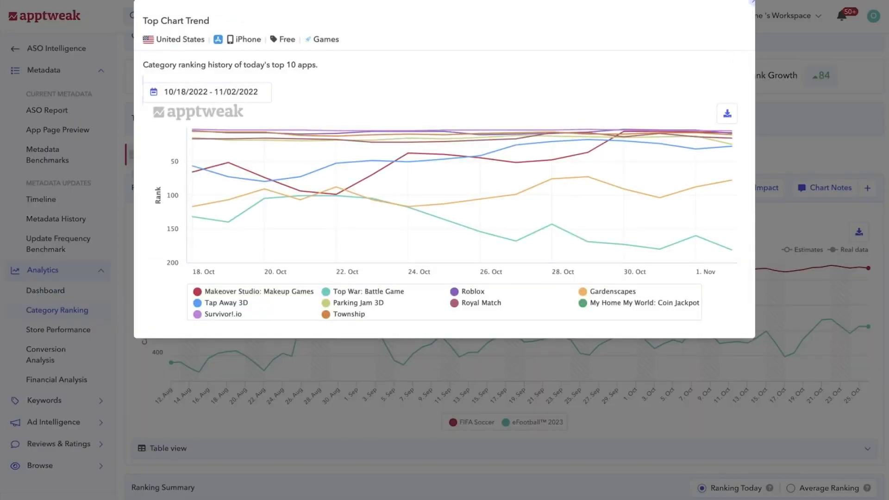
click(118, 254)
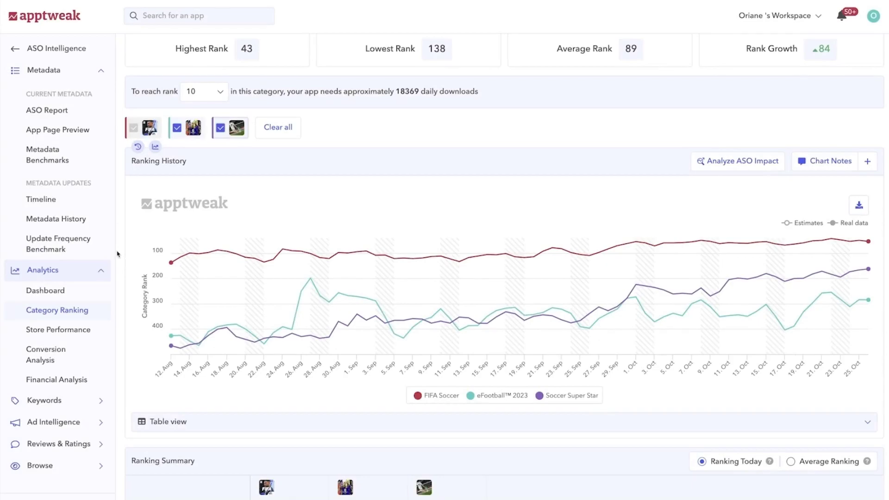
scroll(117, 254, up, 3)
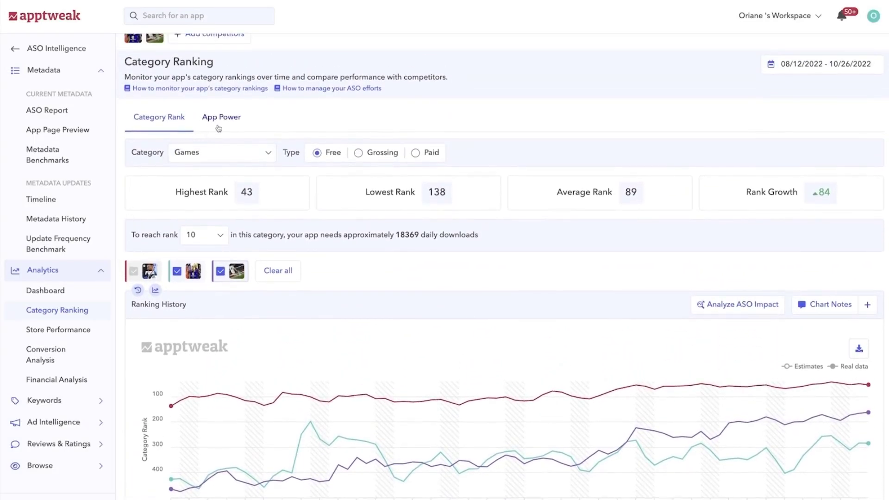
- Check the App Power History comparison, then go to Store Performance download estimates
click(240, 128)
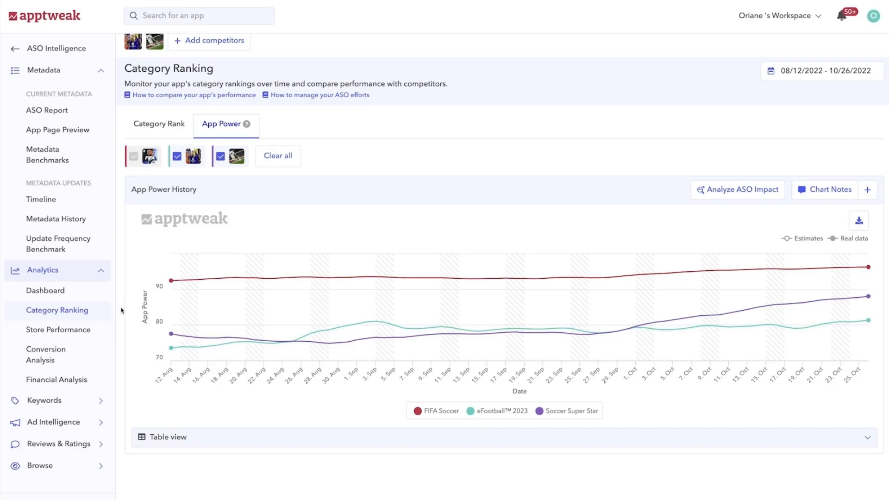
click(118, 322)
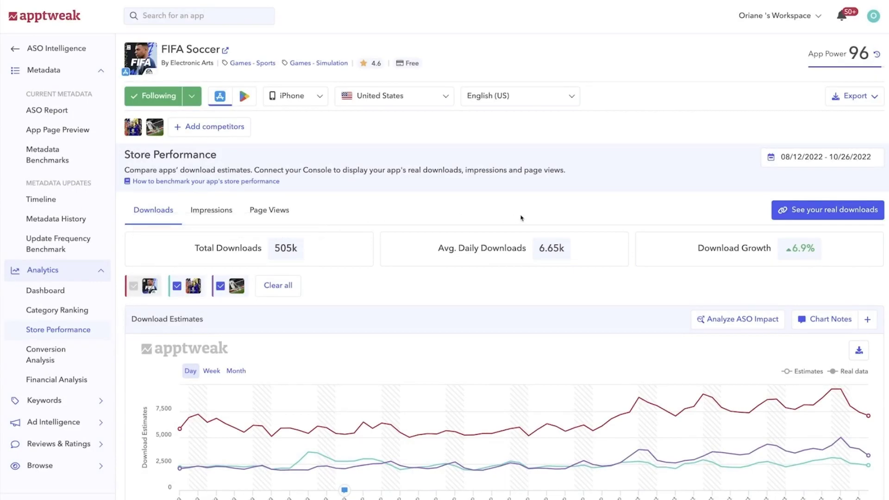
click(774, 214)
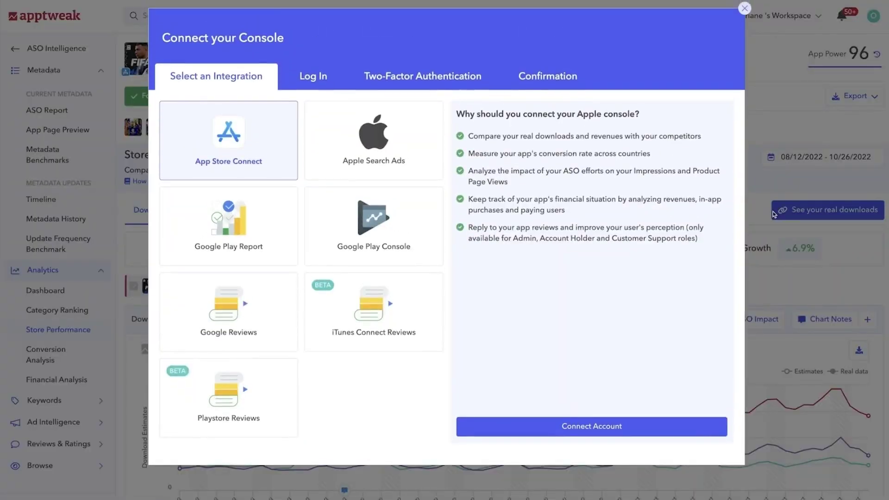
click(770, 199)
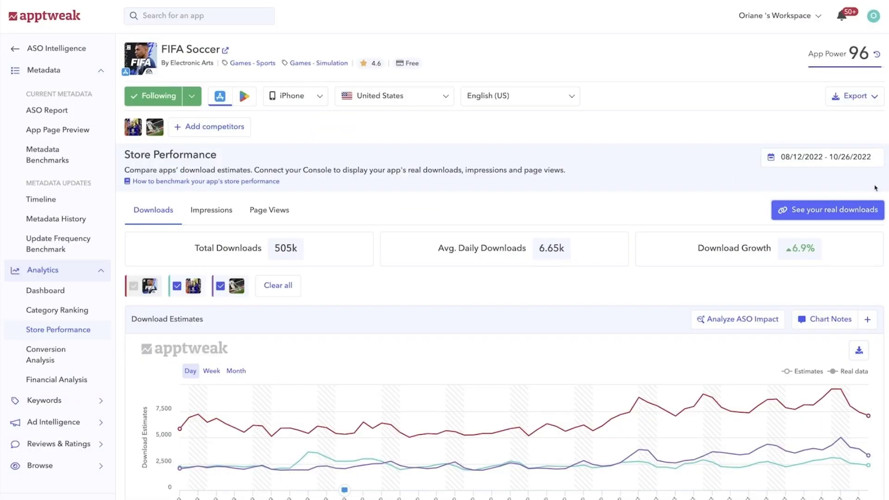
scroll(504, 278, down, 2)
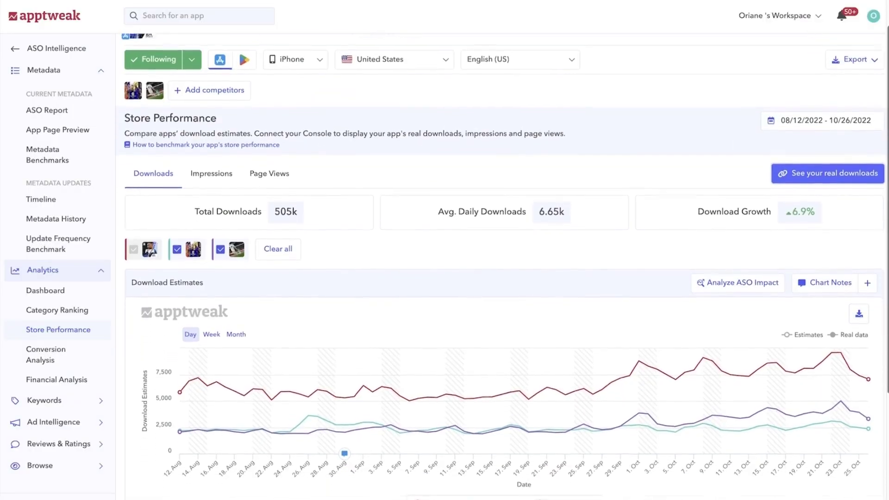
scroll(504, 278, down, 1)
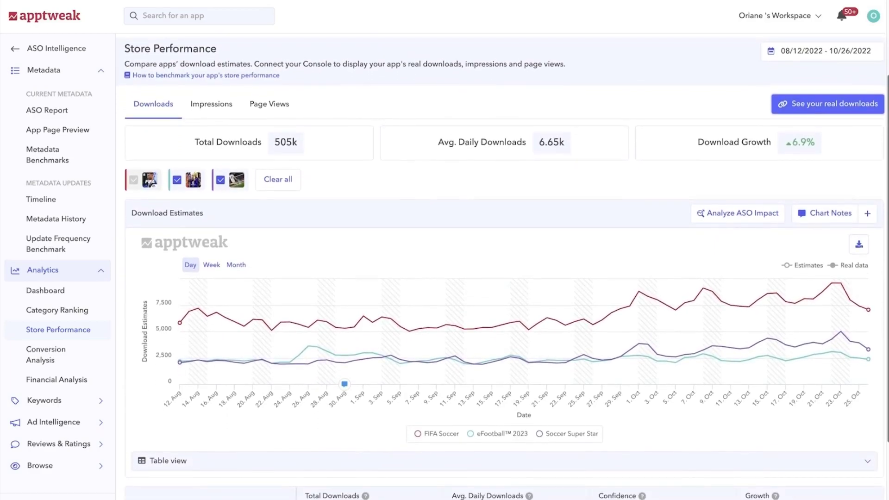
scroll(503, 277, down, 1)
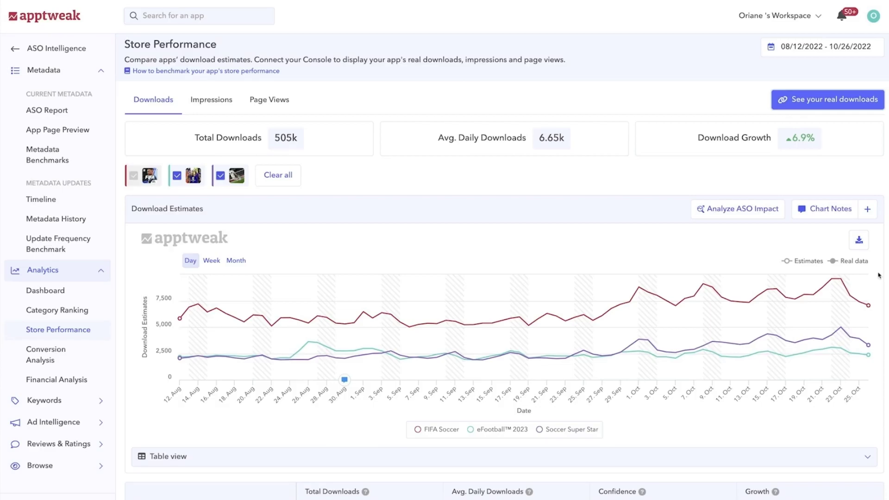
mouse_move(661, 321)
mouse_move(348, 389)
click(873, 215)
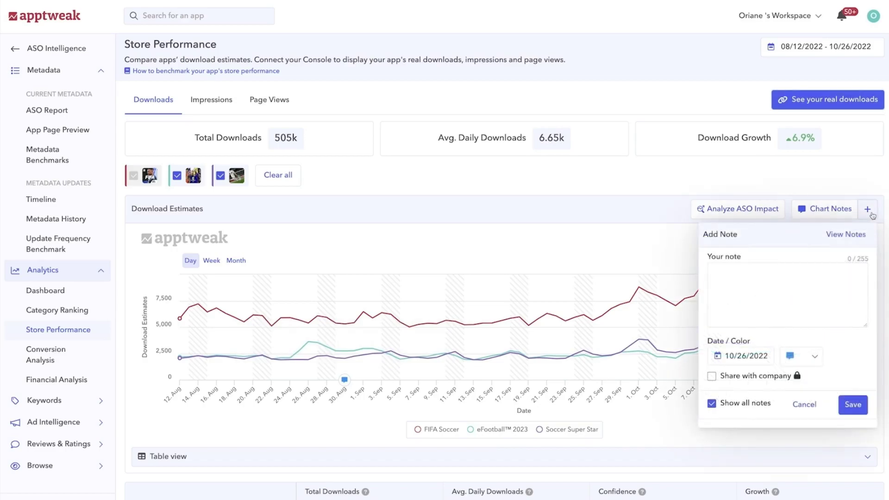
click(882, 217)
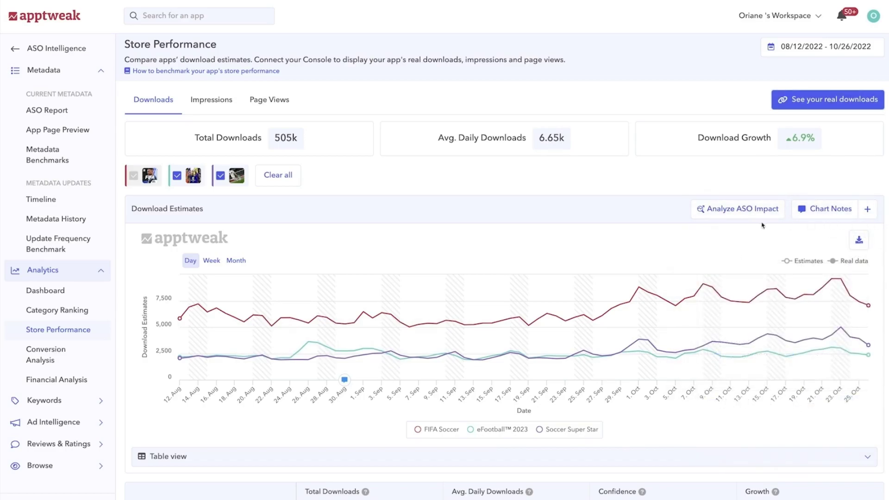
- Mark Icon, Description and Subtitle changes as ASO impact events on the chart
click(738, 219)
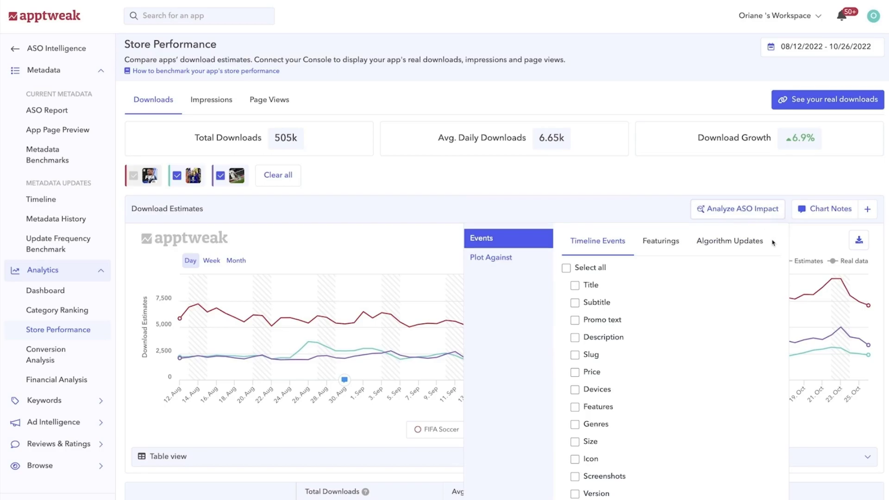
scroll(773, 243, down, 1)
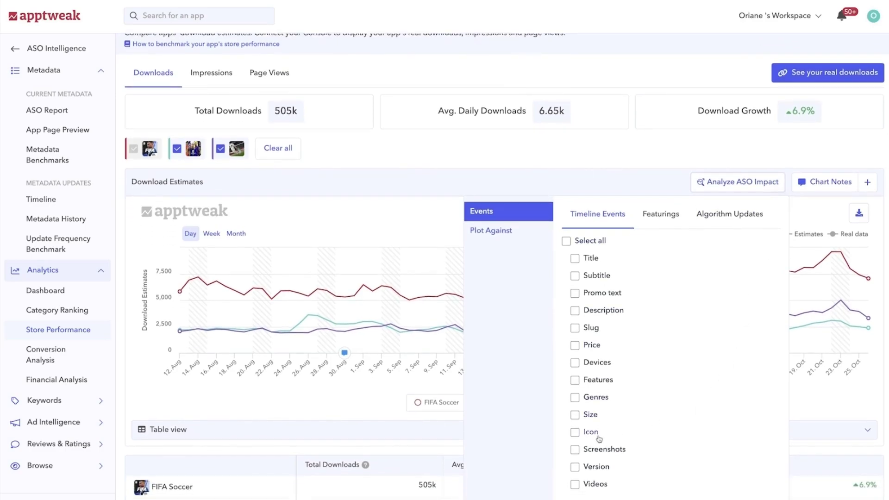
click(597, 434)
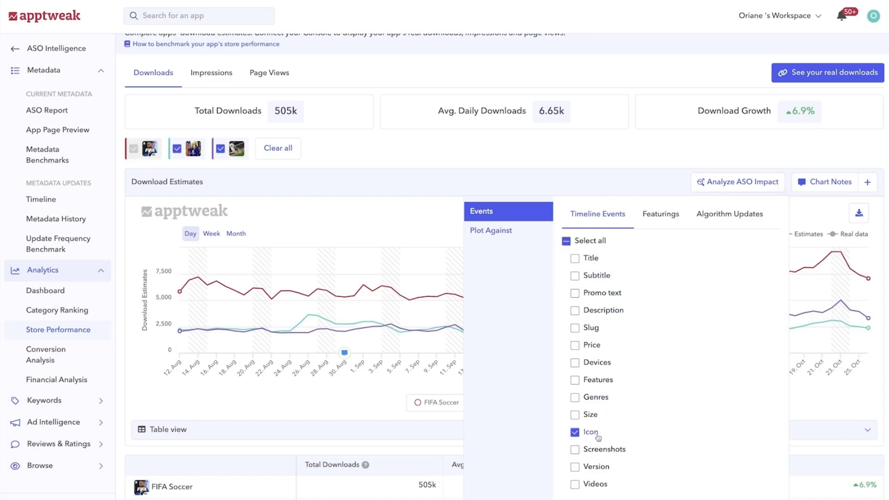
click(601, 313)
click(597, 276)
scroll(690, 287, down, 2)
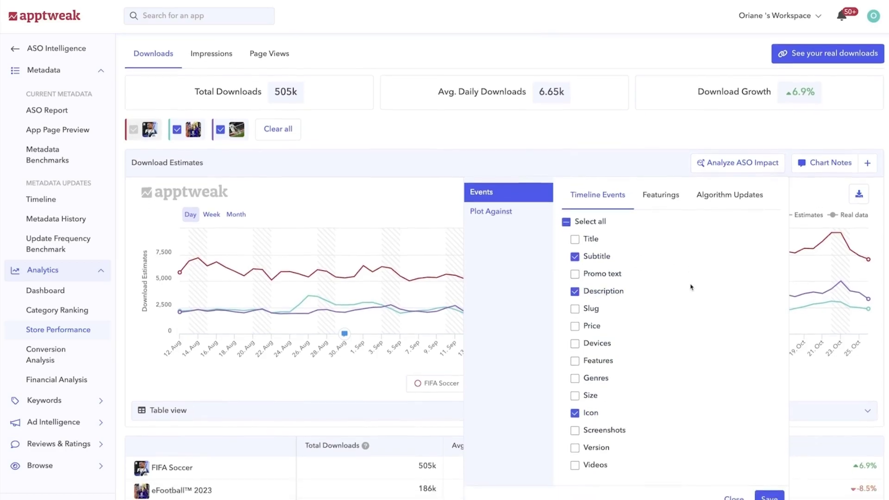
click(769, 463)
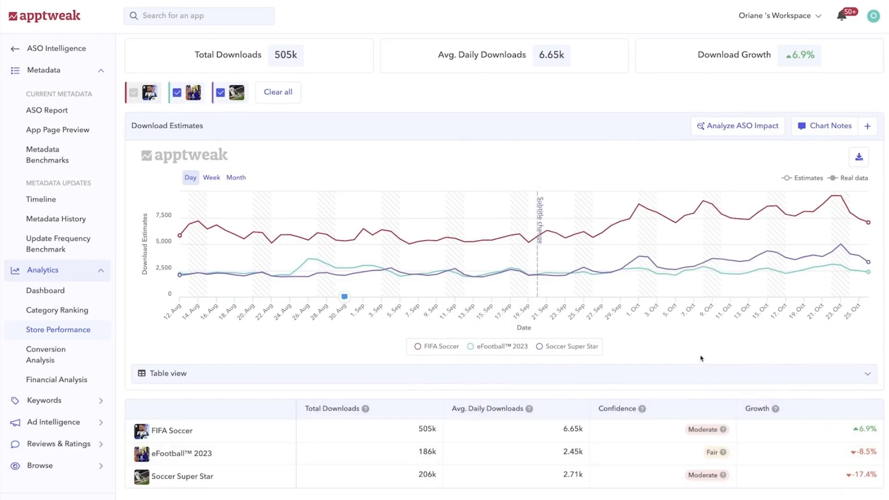
- Plot Category Rank against downloads, then view the Financial Analysis revenue estimates
mouse_move(538, 297)
click(760, 134)
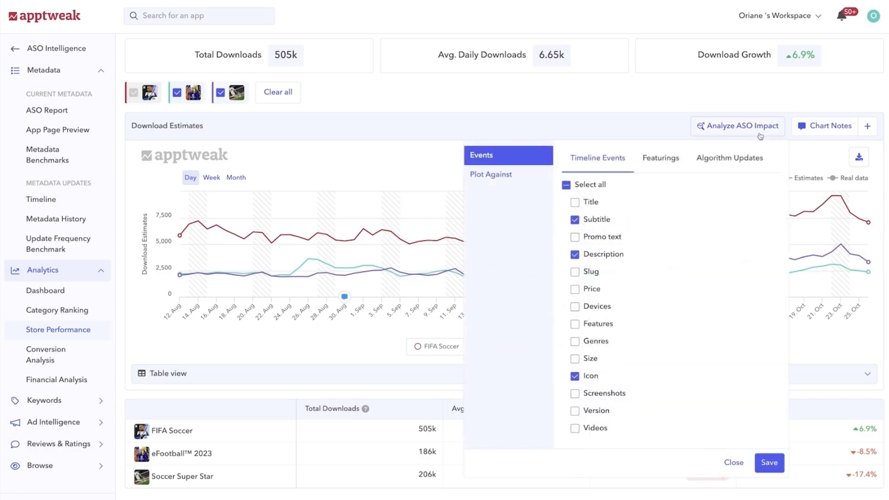
click(537, 174)
click(567, 188)
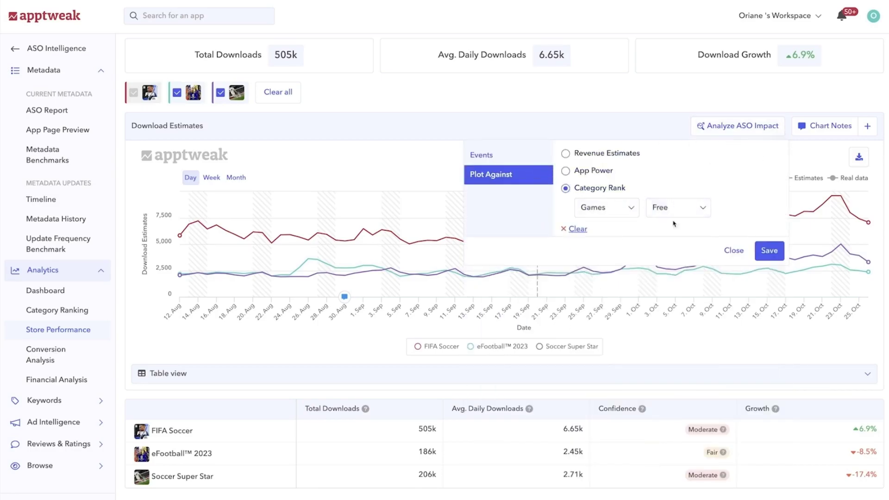
click(765, 250)
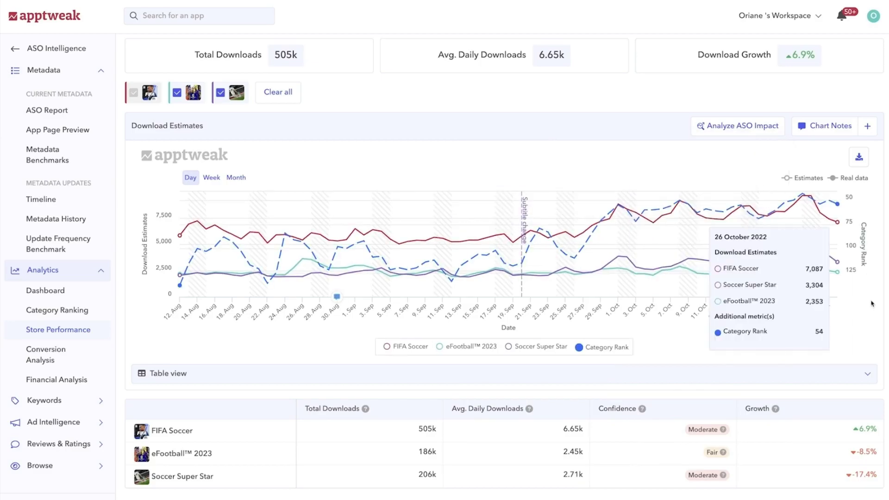
scroll(873, 304, down, 1)
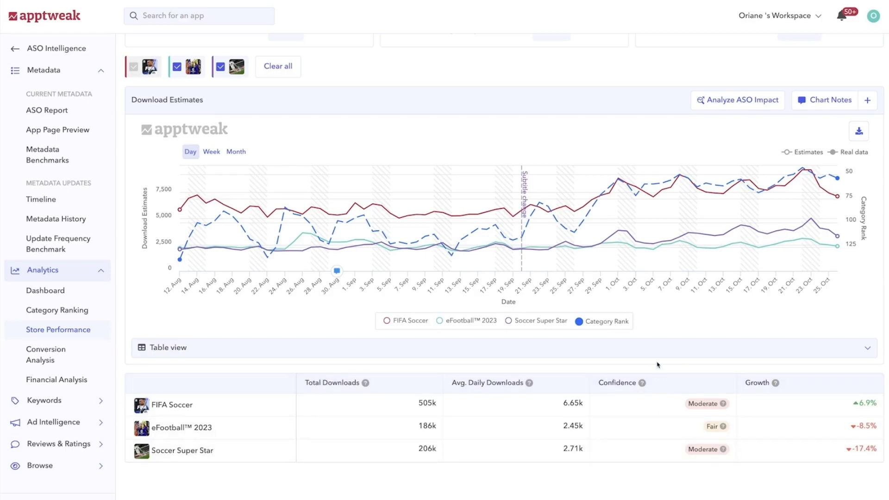
click(56, 379)
scroll(122, 257, down, 3)
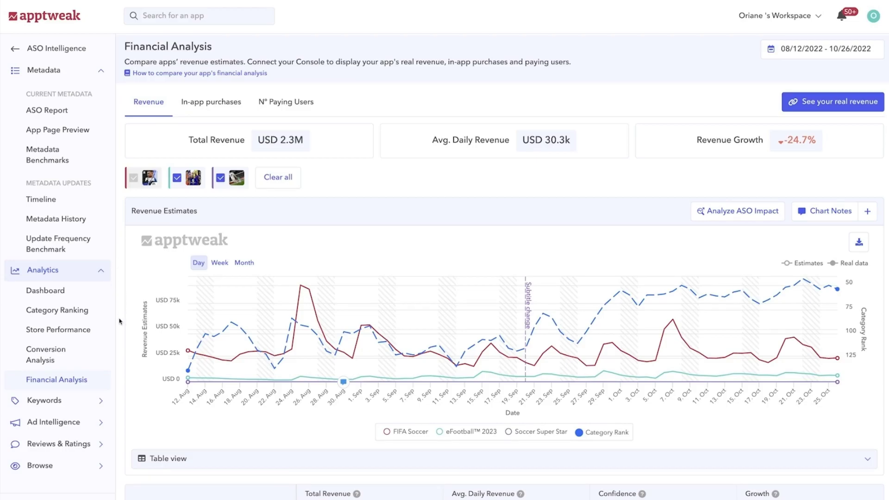
- Open FIFA Soccer's Conversion Analysis page
click(99, 357)
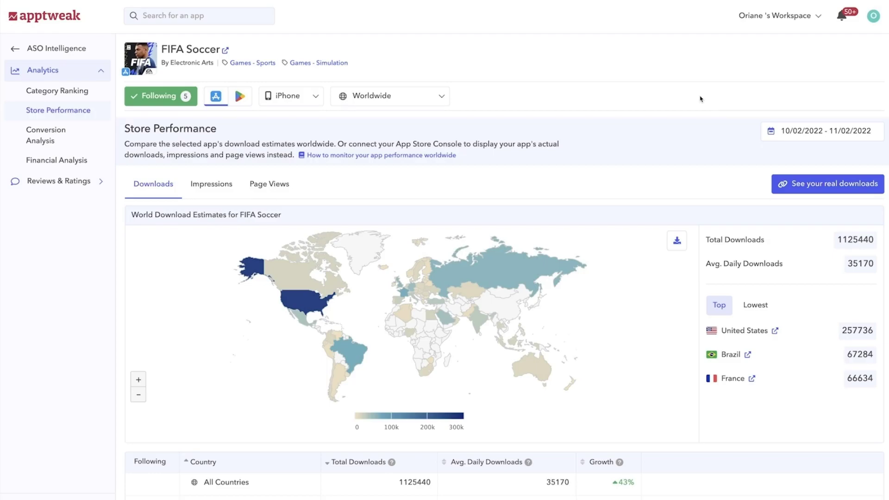
click(785, 181)
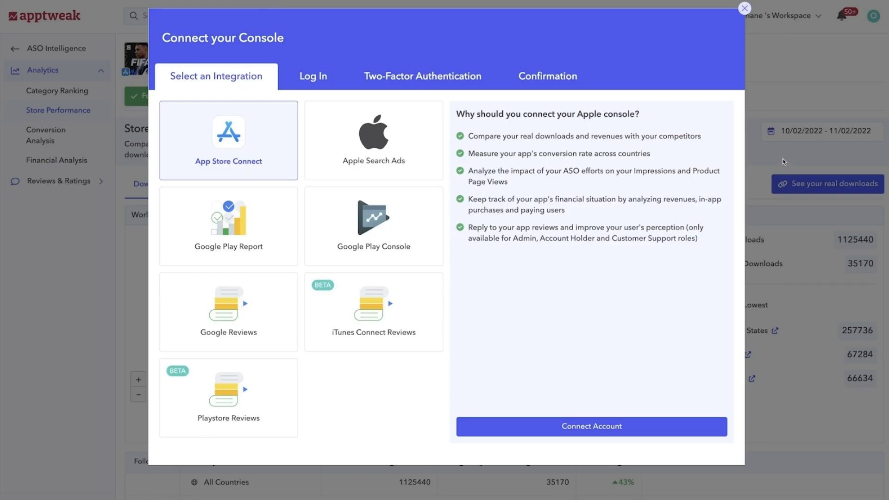
click(784, 161)
scroll(827, 162, down, 2)
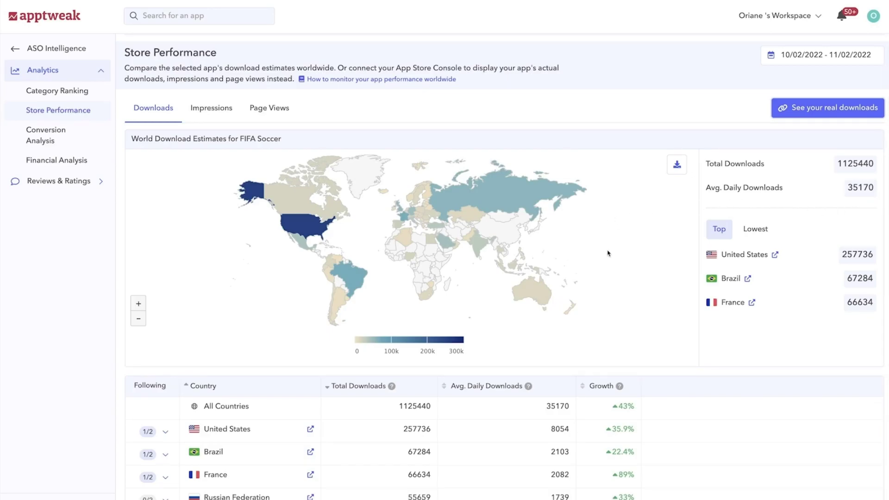
mouse_move(528, 201)
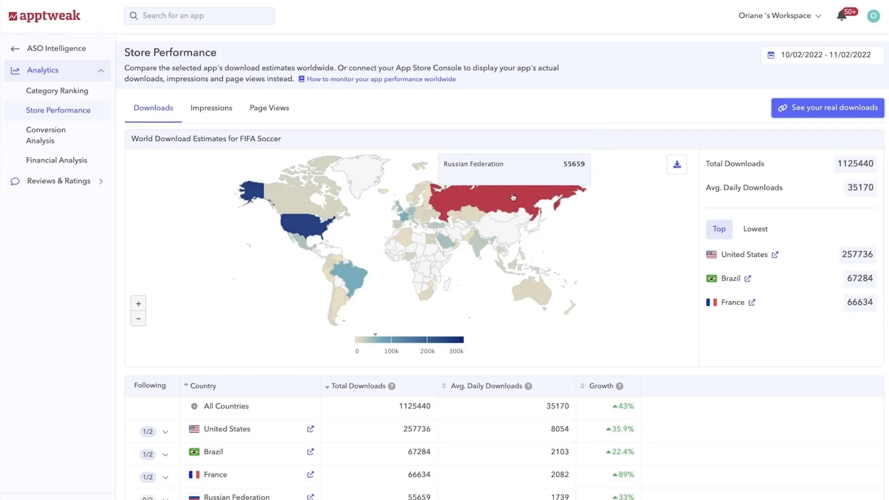
mouse_move(345, 216)
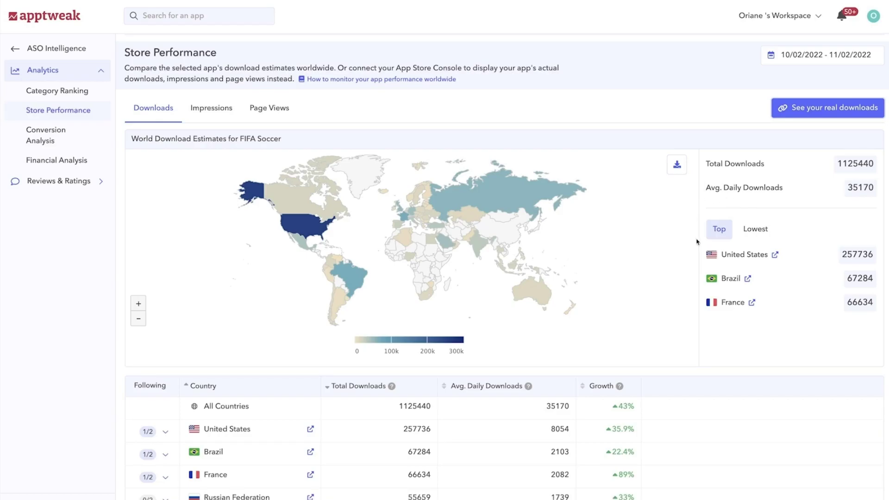
- Sort the country table by Growth, highest first, putting Hungary at 181.5% on top
mouse_move(707, 241)
scroll(867, 341, down, 3)
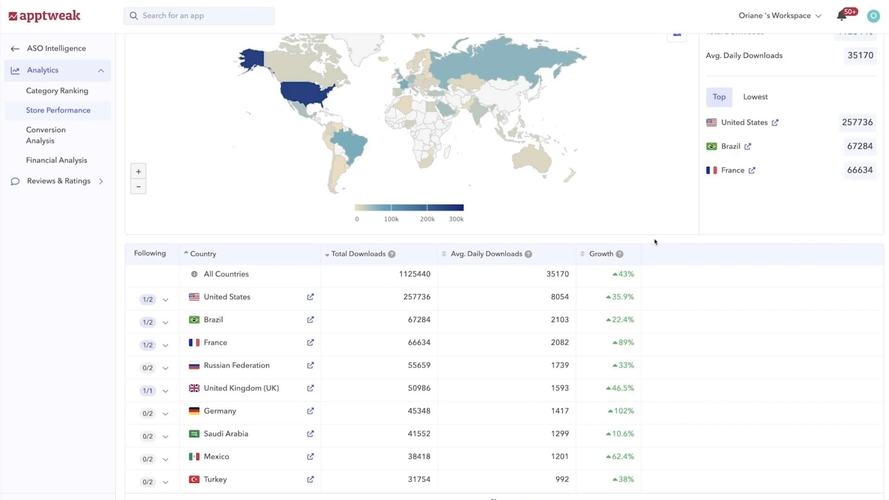
click(599, 257)
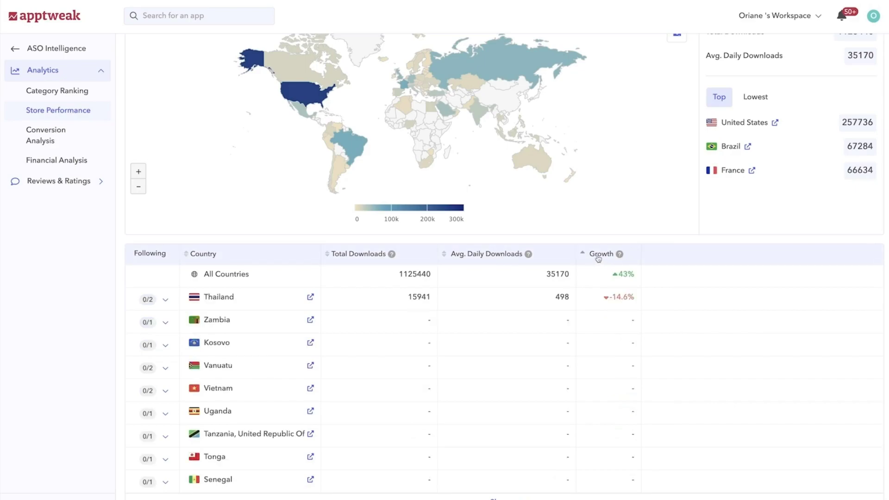
click(598, 258)
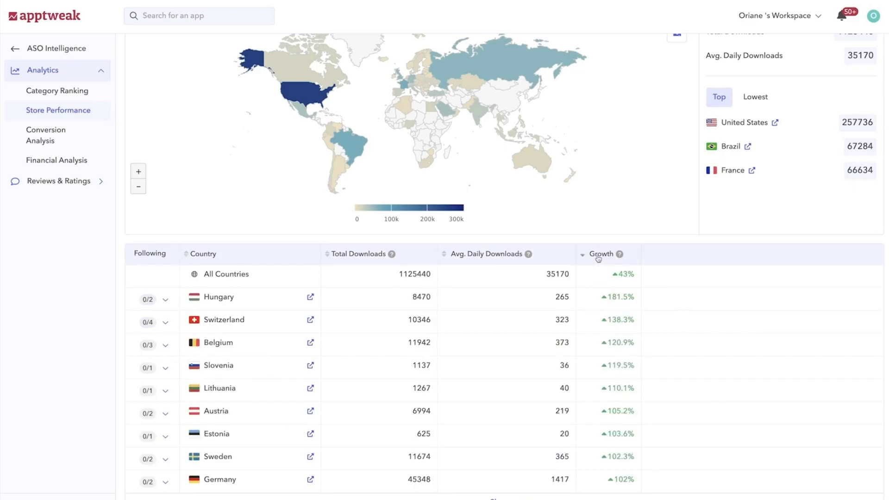
scroll(750, 236, up, 4)
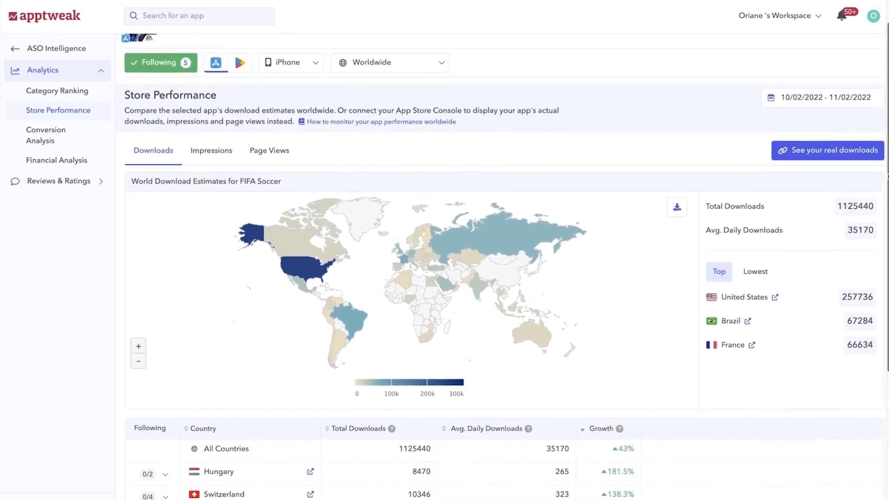
scroll(616, 131, up, 1)
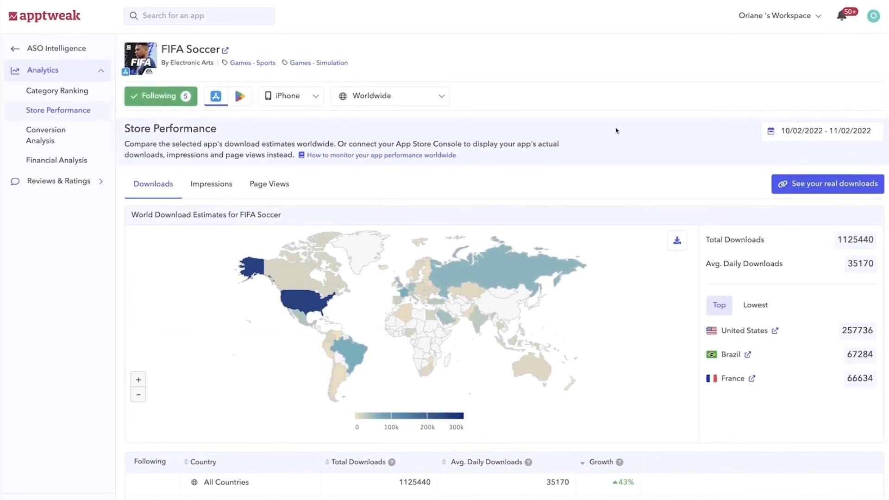
- Switch the region to Followed countries and dismiss the Connect your Console window
click(442, 98)
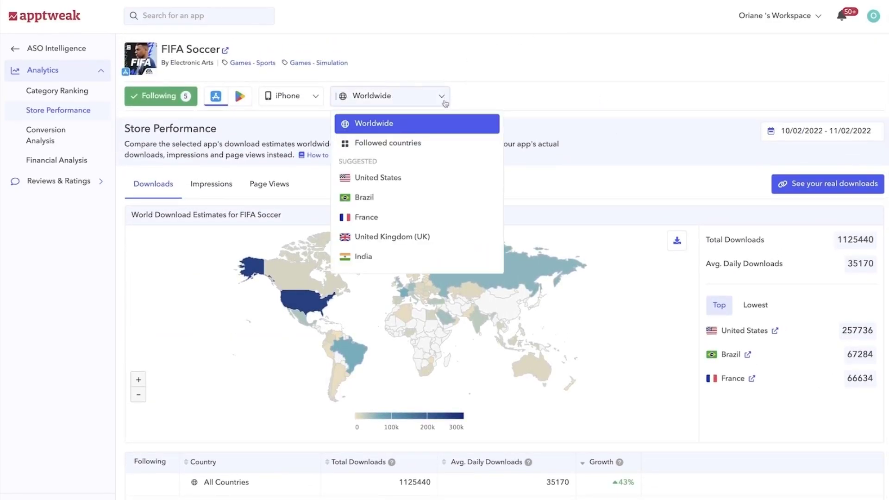
click(447, 143)
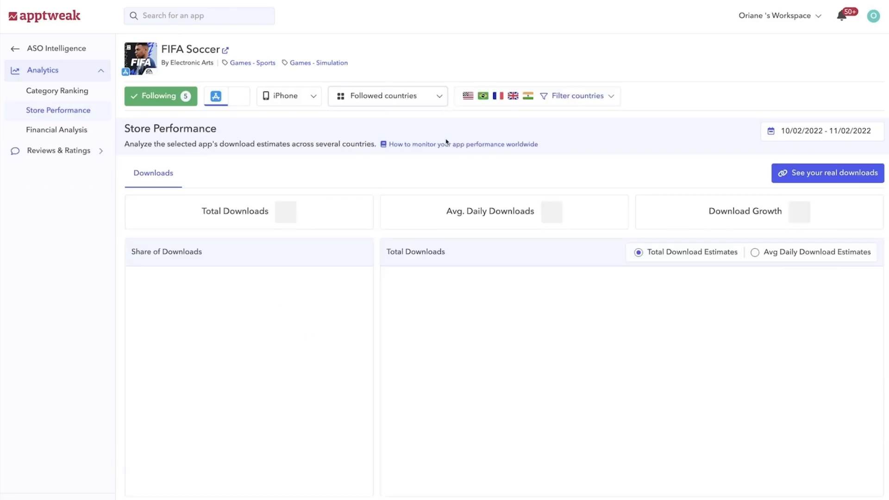
scroll(122, 208, down, 2)
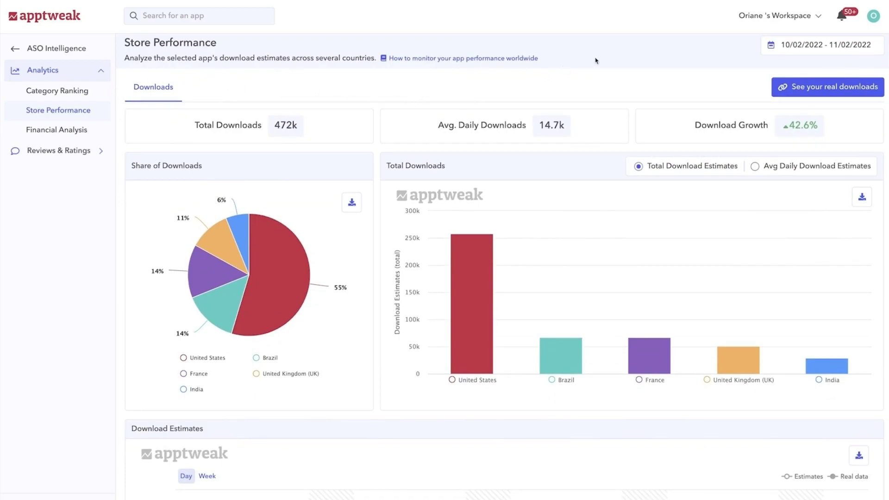
click(782, 85)
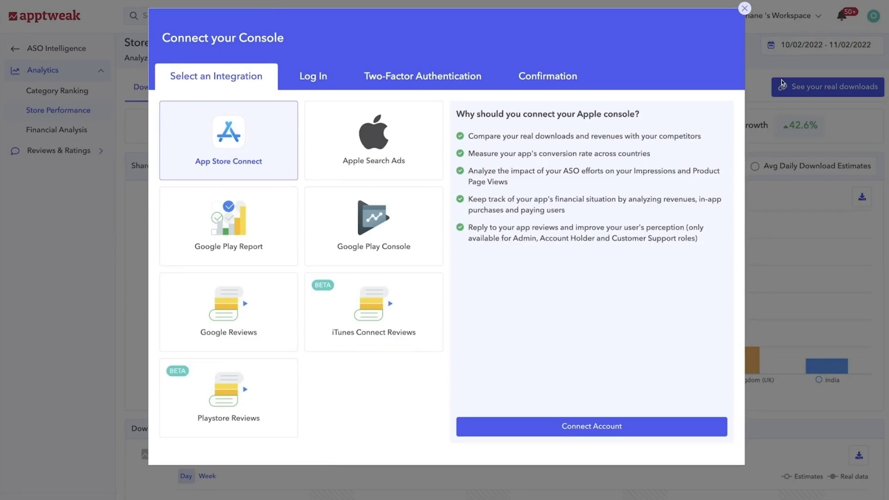
click(782, 85)
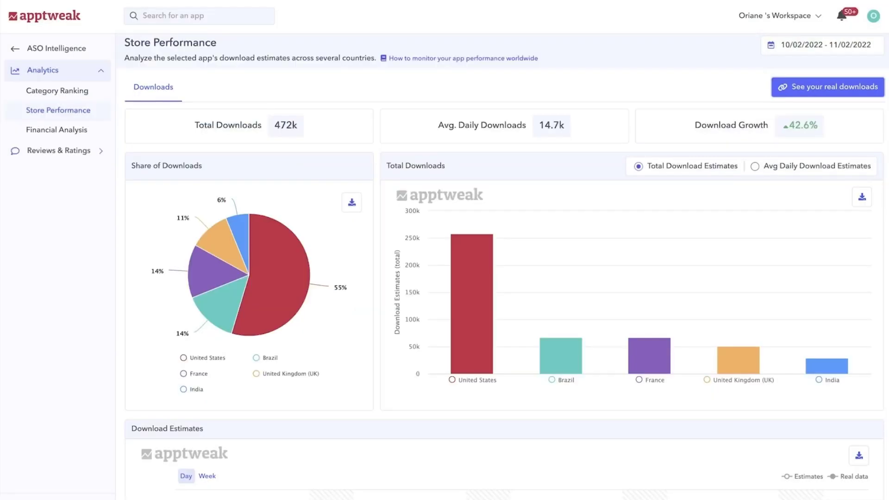
- Hide the United States line from the Download Estimates chart
scroll(503, 267, down, 2)
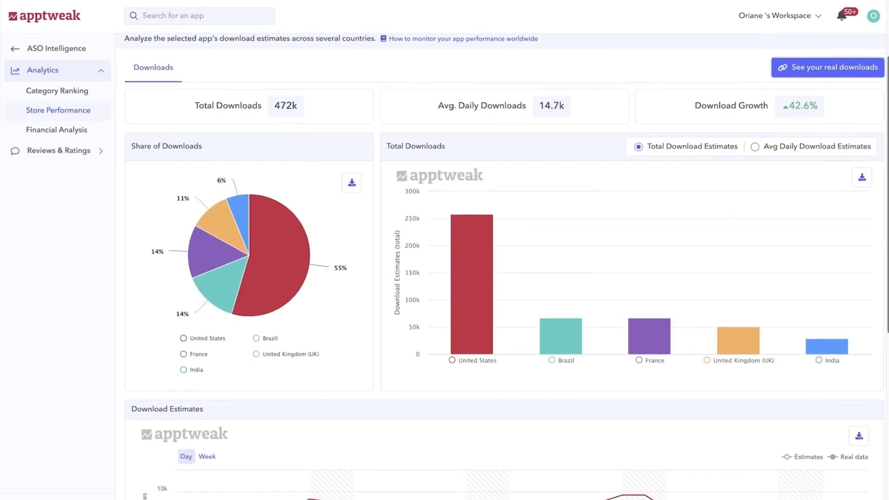
scroll(503, 267, down, 4)
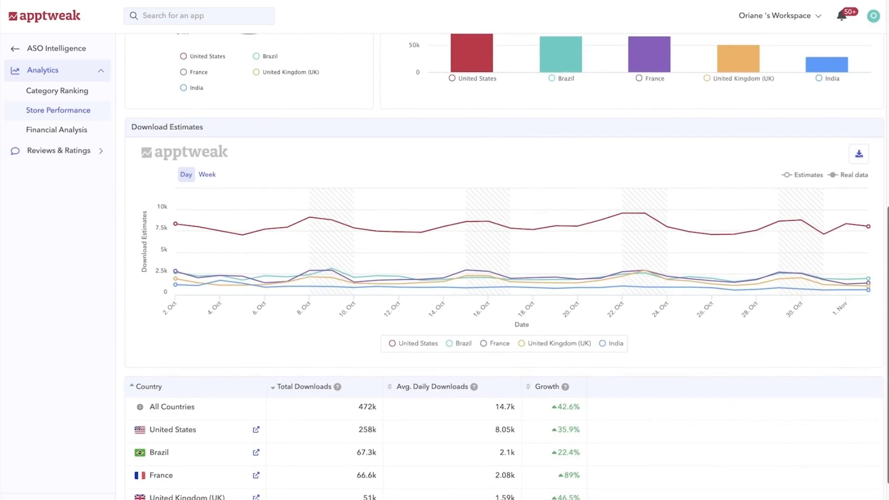
mouse_move(734, 265)
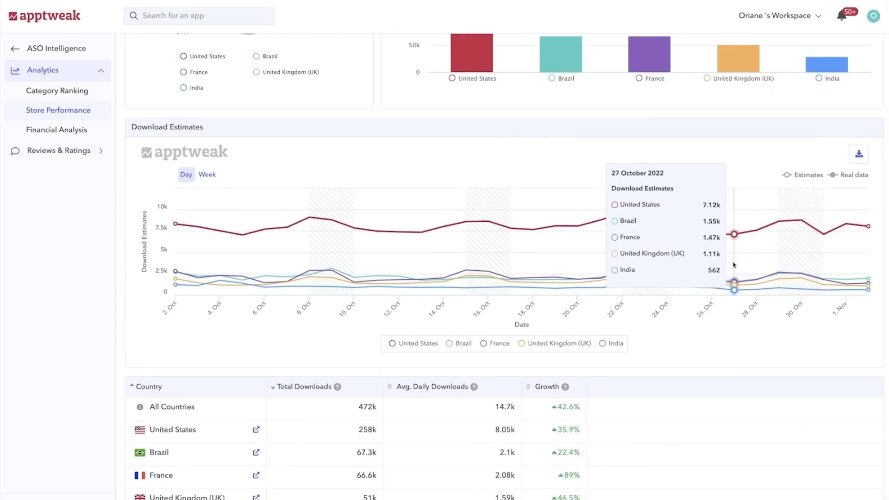
click(429, 344)
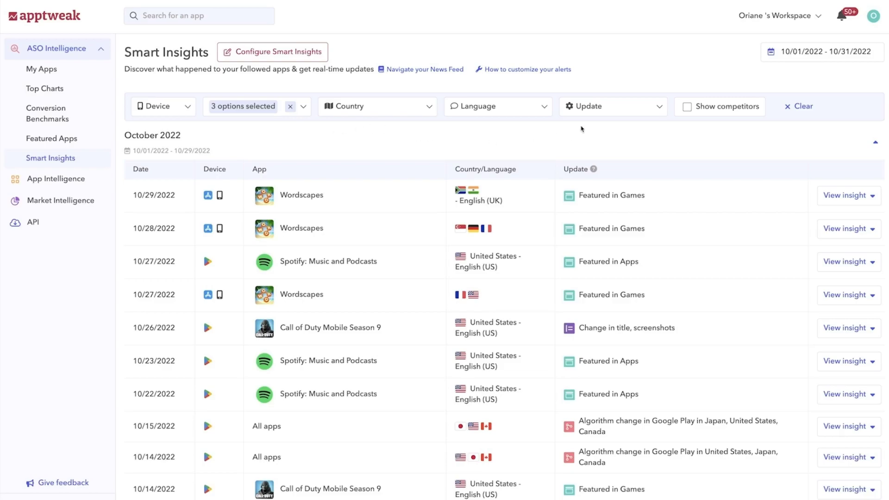
click(656, 113)
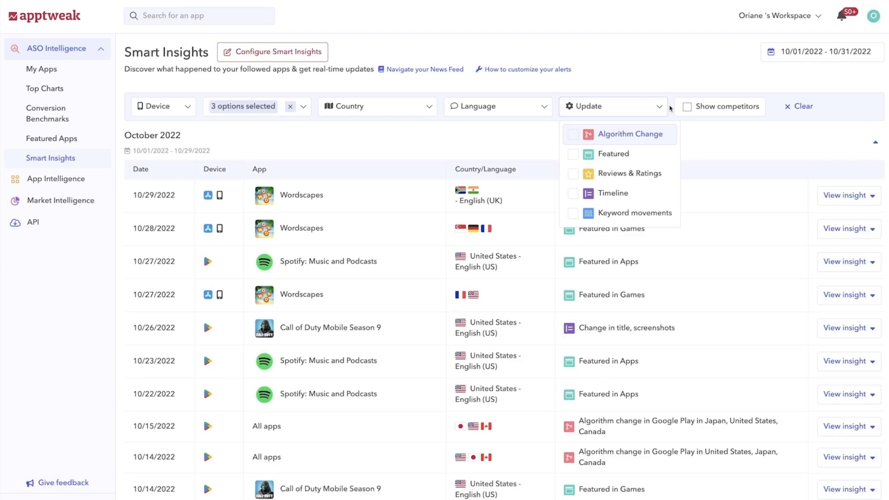
click(702, 127)
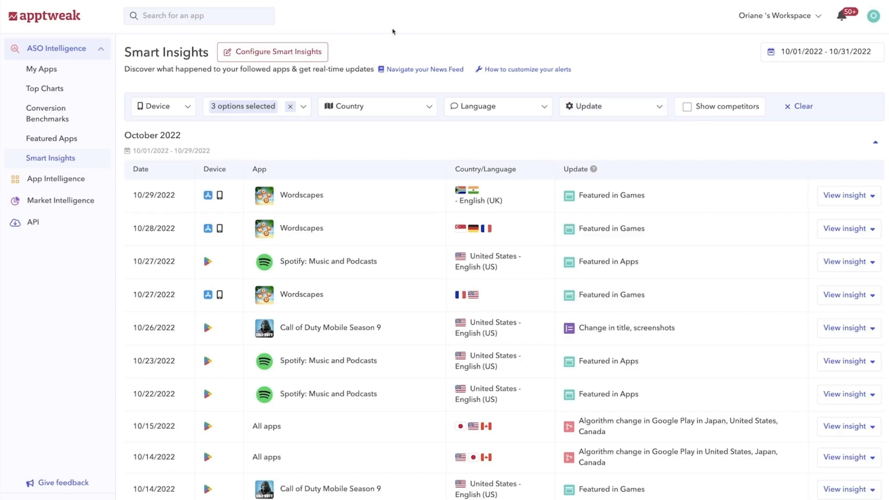
- Review Smart Insights alert settings, leaving 30 Day Fitness alerts off, and check push notification options
click(315, 61)
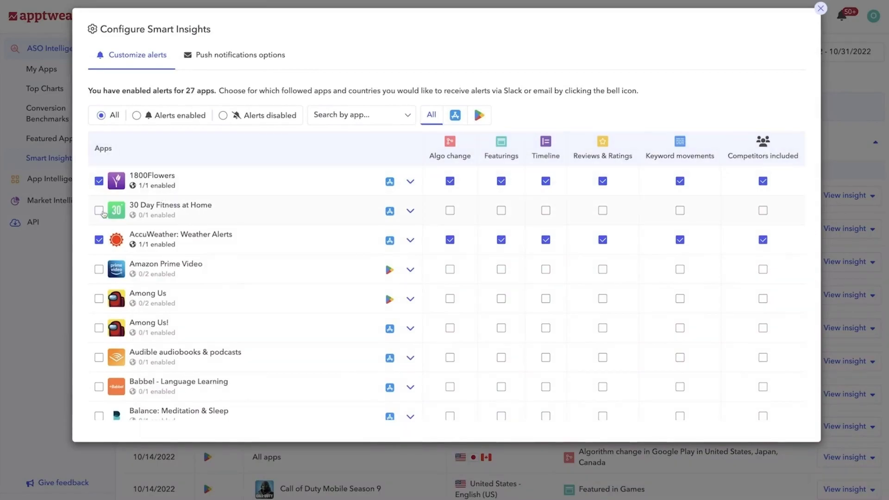
click(100, 210)
click(100, 211)
click(203, 64)
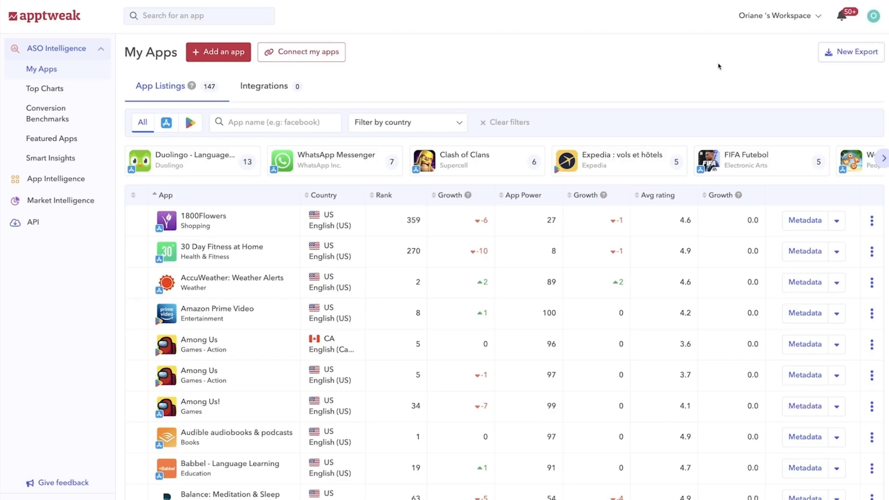
- Start a new export and add Audible and Instagram as its apps
click(827, 54)
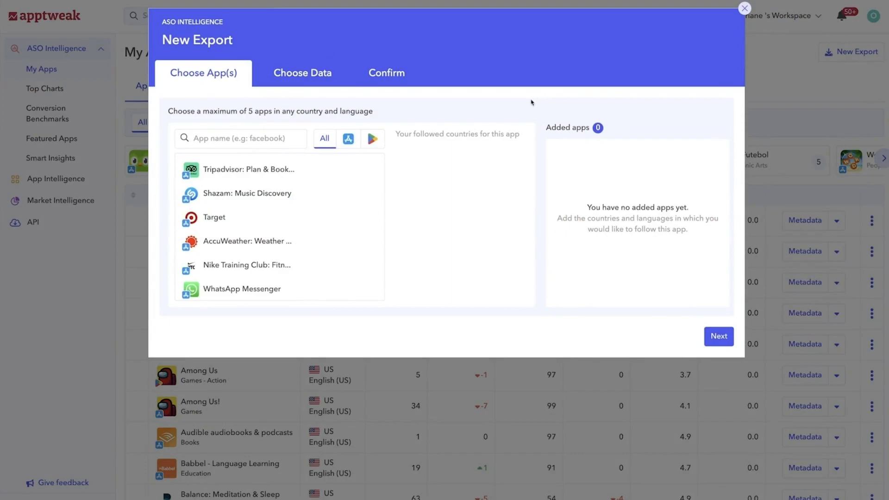
scroll(346, 203, down, 1)
scroll(345, 203, down, 5)
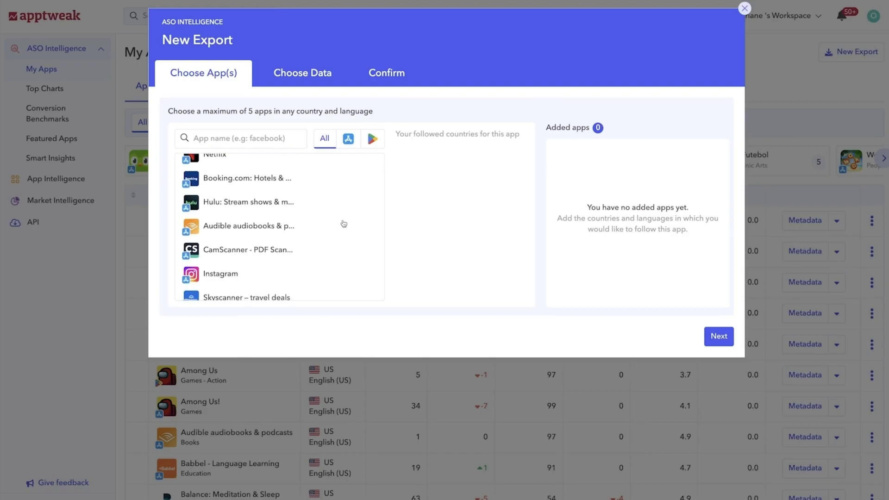
click(344, 224)
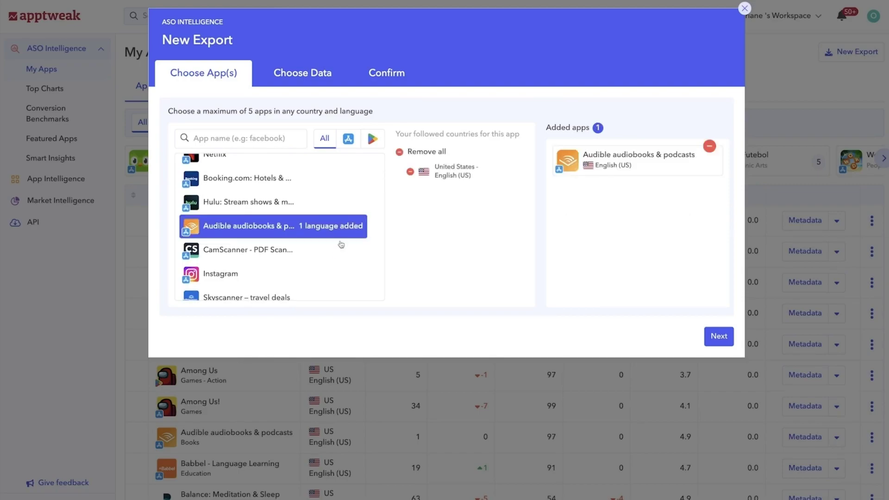
click(340, 267)
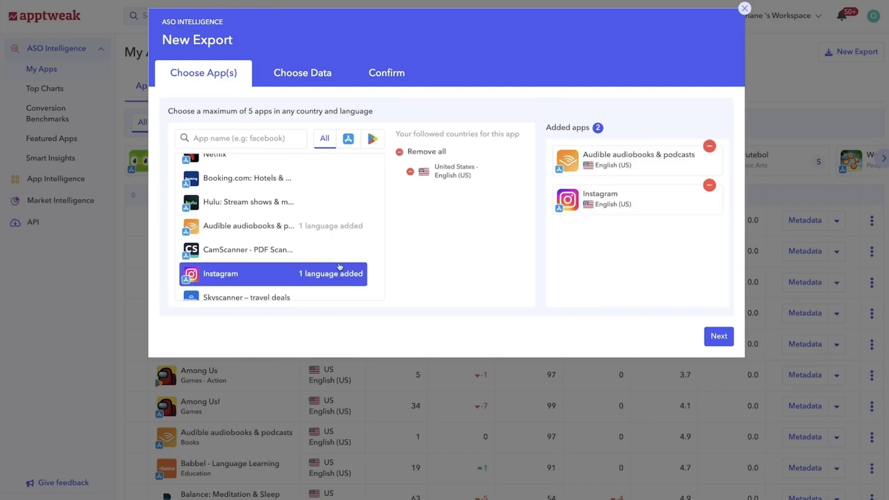
- Export ASO Report and Timeline data, including competitors' data
click(302, 83)
click(205, 179)
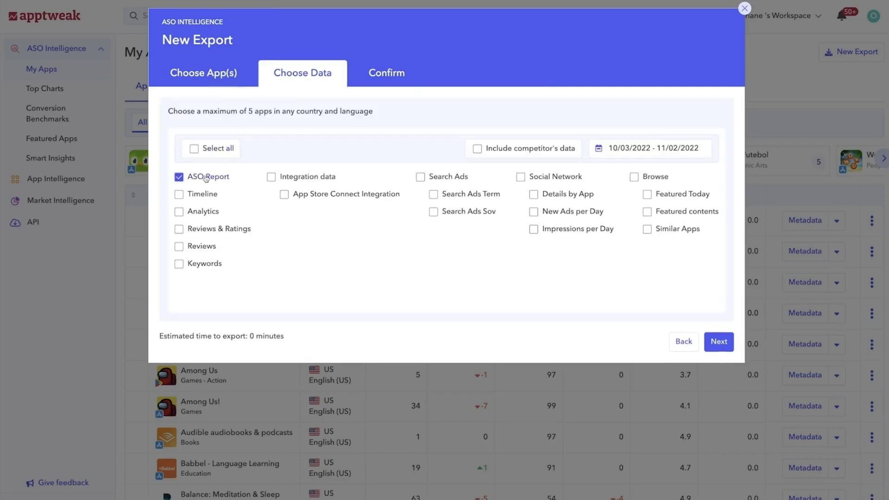
click(205, 196)
click(475, 153)
click(407, 80)
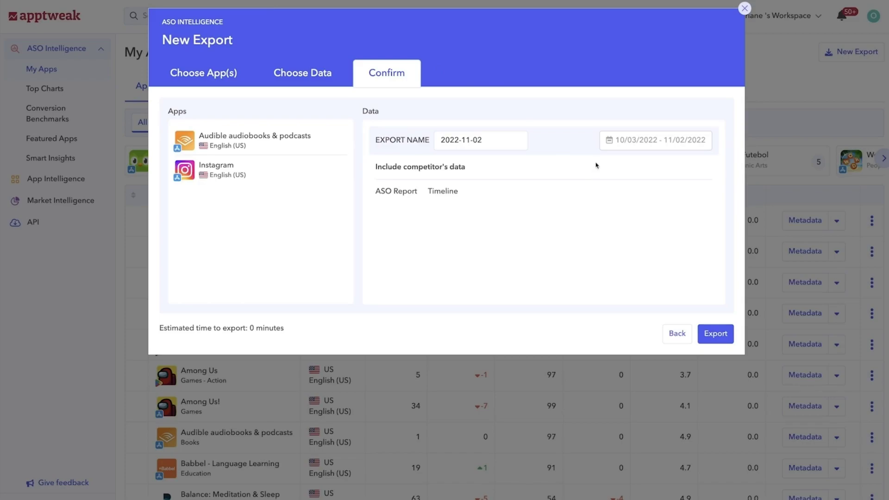
click(716, 334)
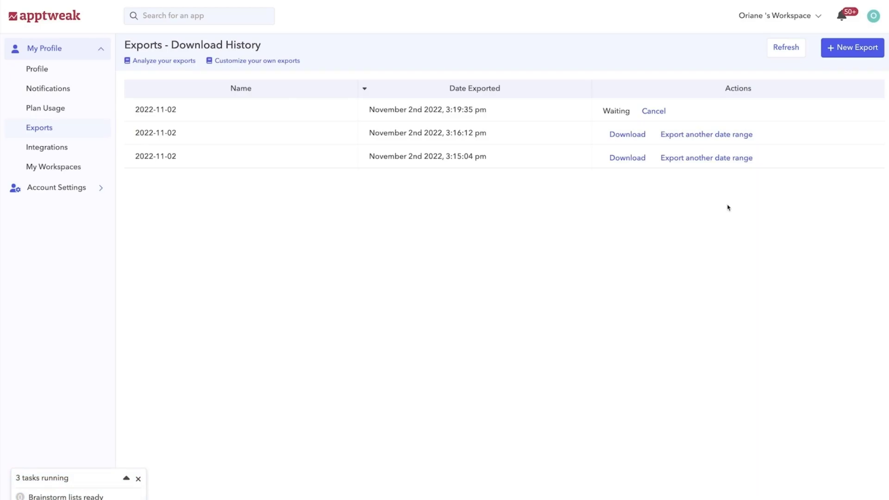
- Re-run the 2022-11-02 ASO Report and Timeline export for another date range
click(874, 15)
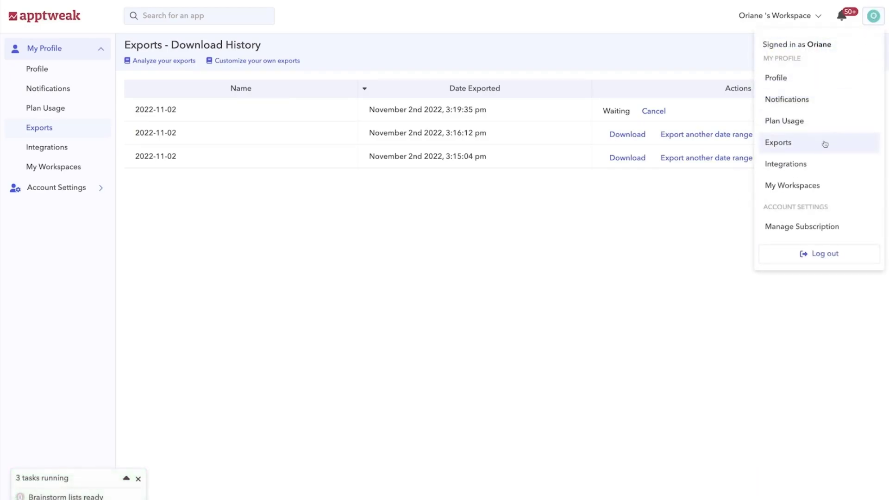
click(884, 16)
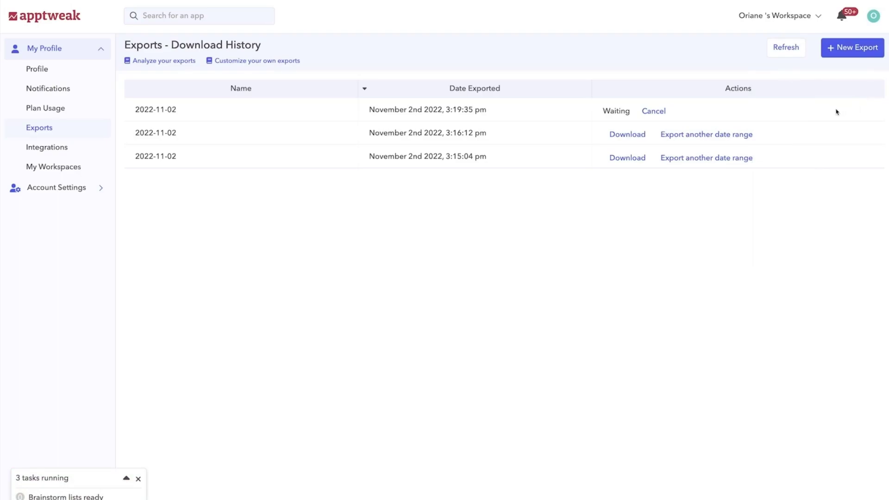
click(744, 136)
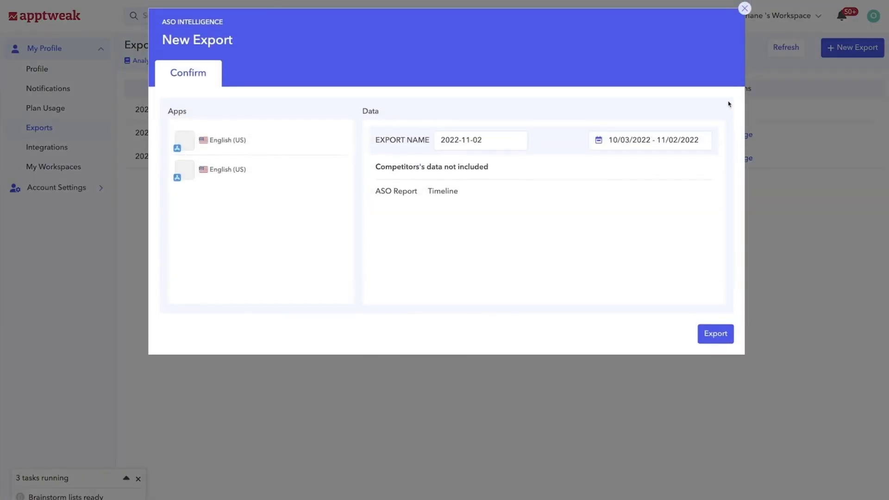